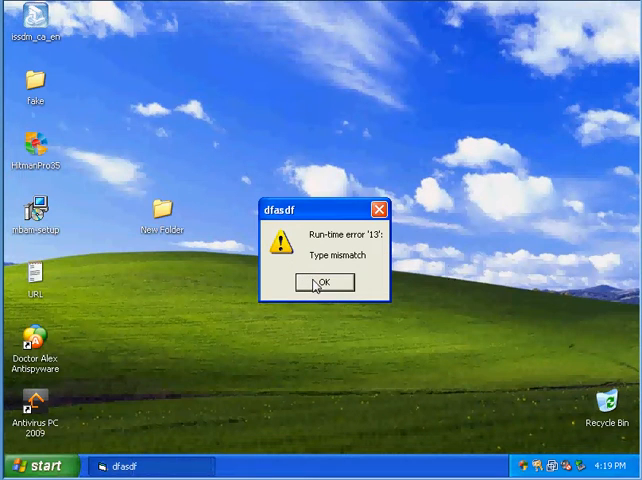
Step: Dismiss the Run-time error '13' dialog and move New Folder beside issdm_ca_en
click(313, 287)
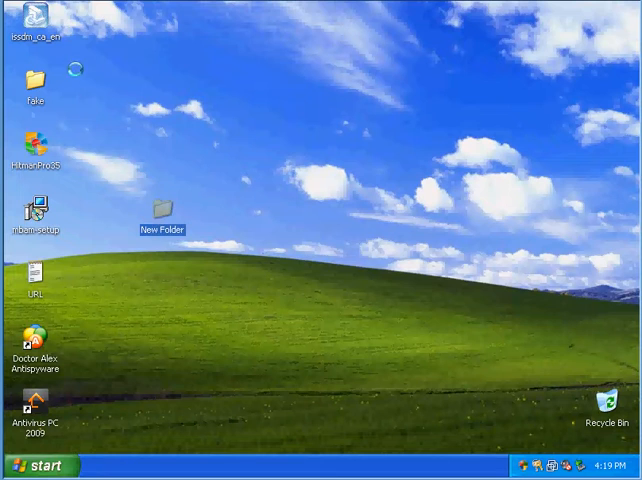
drag(160, 212, 76, 80)
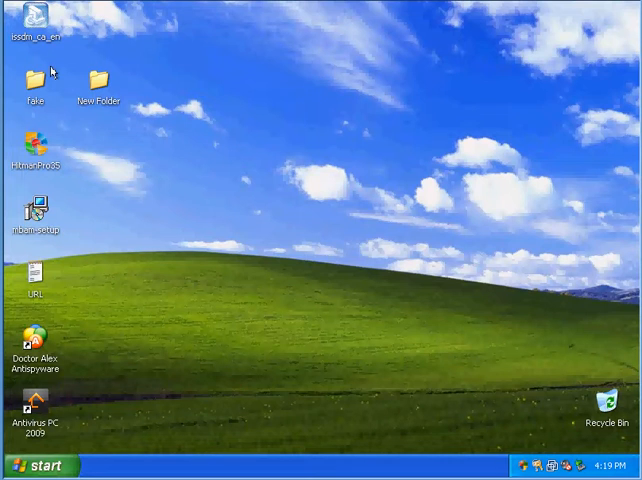
drag(97, 80, 97, 22)
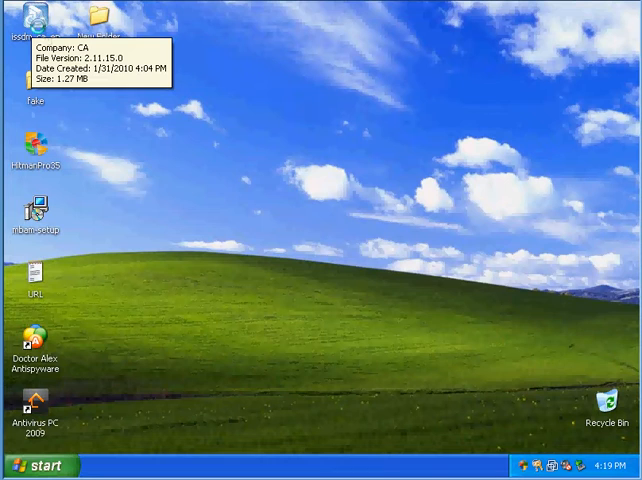
mouse_move(35, 22)
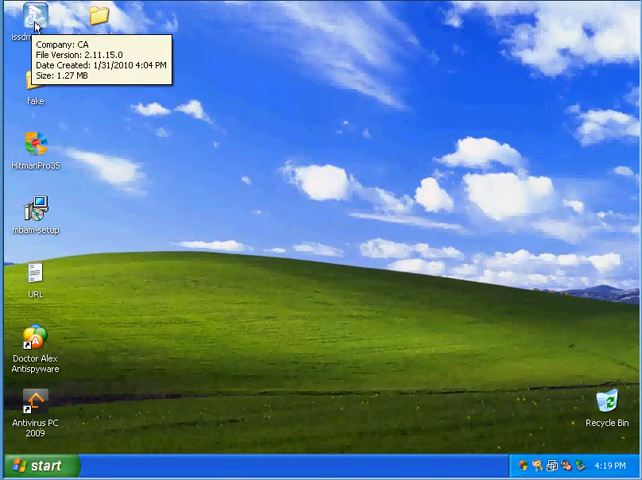
Step: Launch issdm_ca_en, allow it to run, and bring the Download Manager fully on screen
double_click(36, 25)
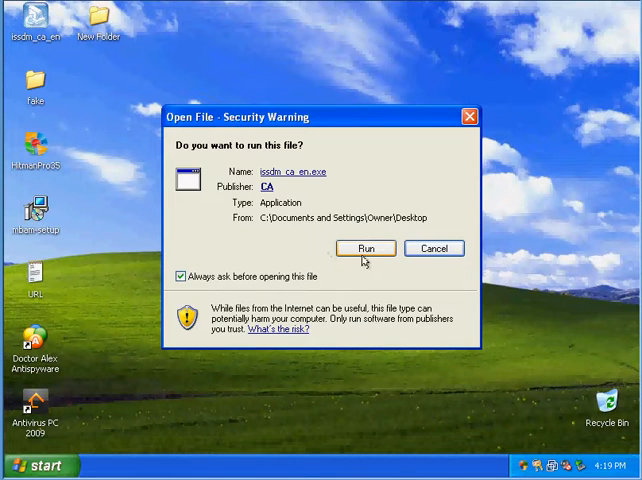
click(366, 248)
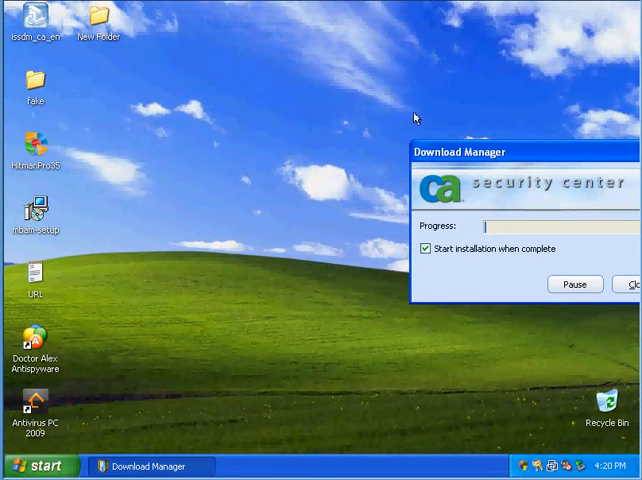
drag(447, 150, 377, 141)
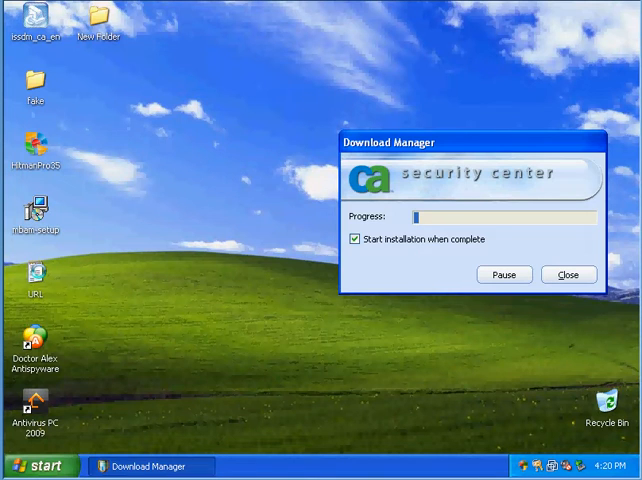
click(35, 280)
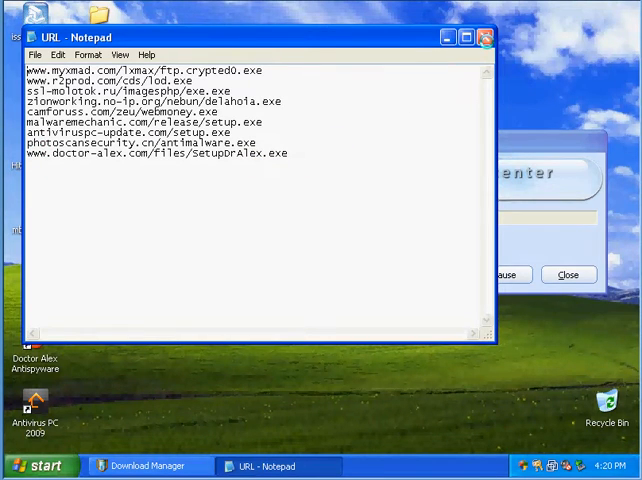
click(486, 38)
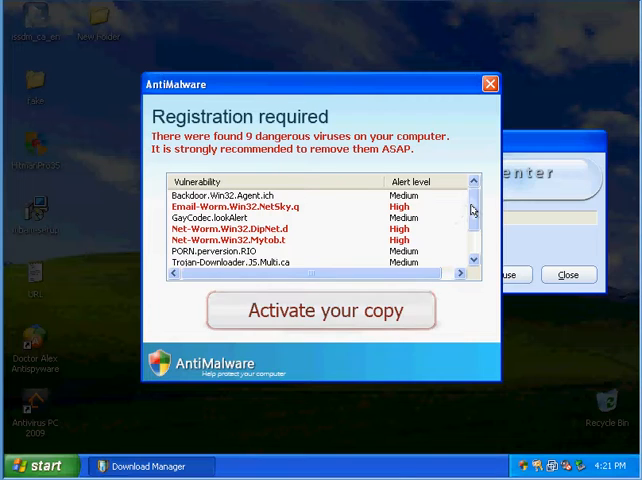
drag(473, 208, 473, 245)
mouse_move(300, 273)
mouse_down()
mouse_move(338, 277)
mouse_move(250, 277)
mouse_up()
drag(473, 235, 473, 193)
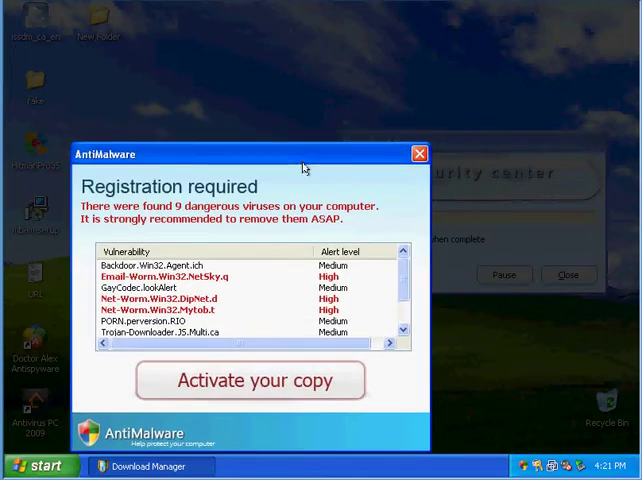
Step: Move the AntiMalware Registration required popup around, then close it
drag(352, 90, 386, 193)
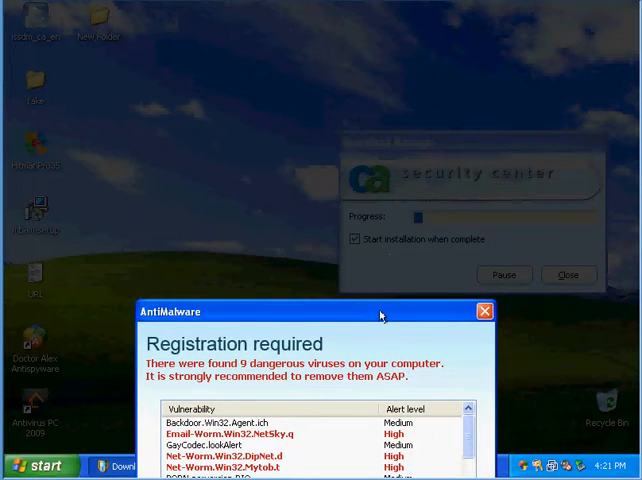
drag(380, 315, 329, 94)
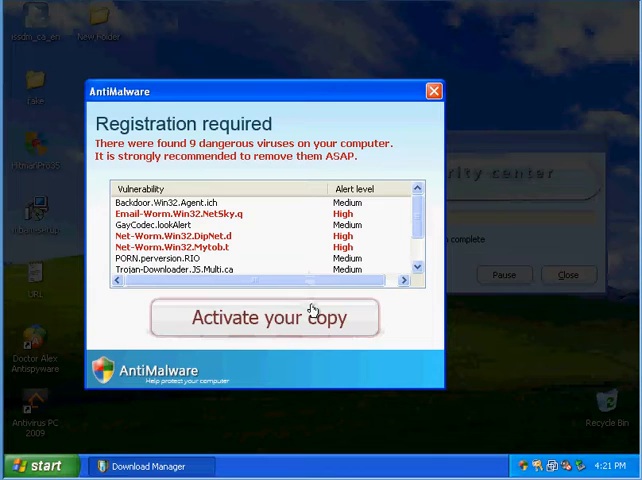
click(435, 92)
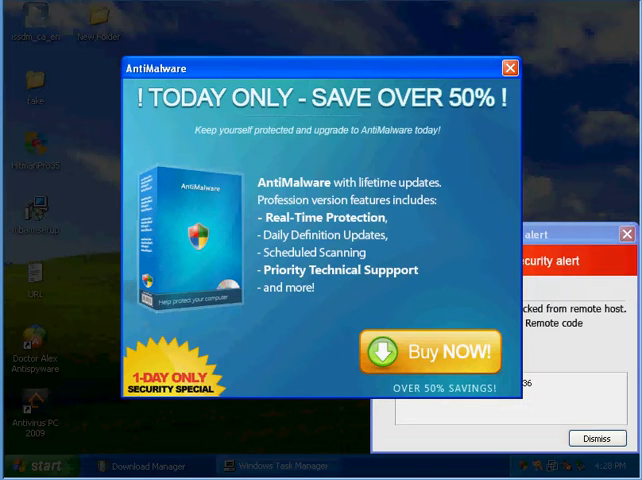
Step: Close the TODAY ONLY sale popup and dismiss the network security alert
mouse_move(340, 68)
mouse_down()
mouse_move(172, 68)
mouse_move(256, 48)
mouse_up()
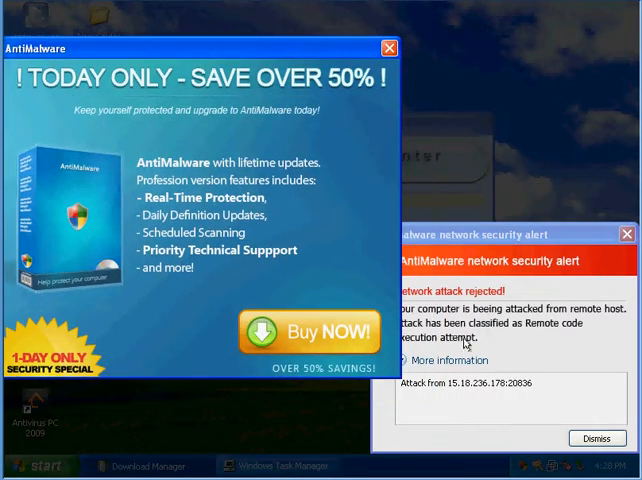
click(389, 48)
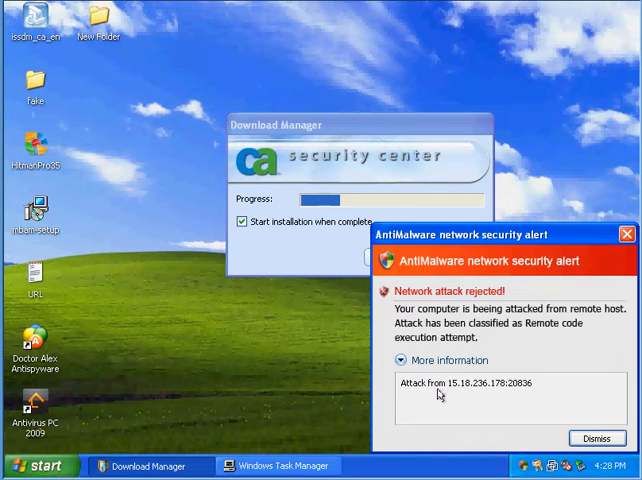
click(597, 439)
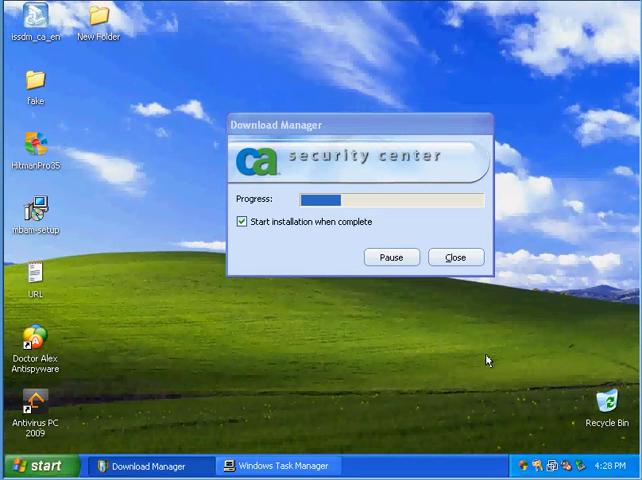
Step: Toggle Task Manager from the taskbar and respond to the out-of-date database warning
click(283, 465)
click(297, 467)
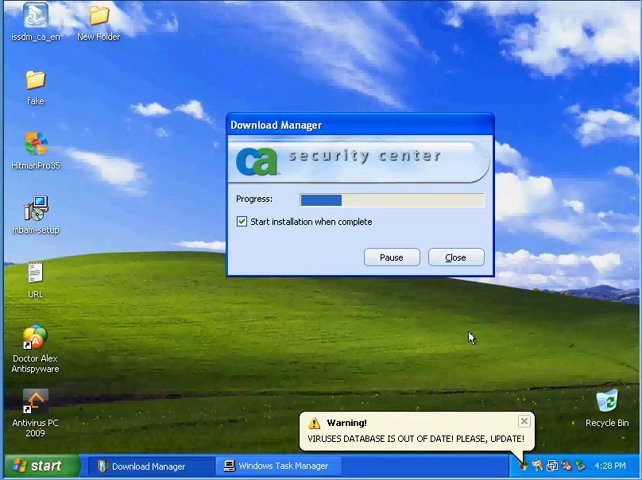
click(522, 466)
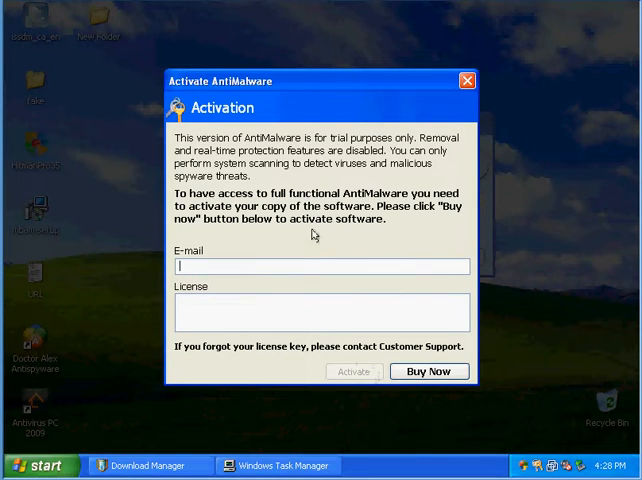
Step: Move the fake Activate AntiMalware prompt aside and close it
drag(206, 92, 130, 101)
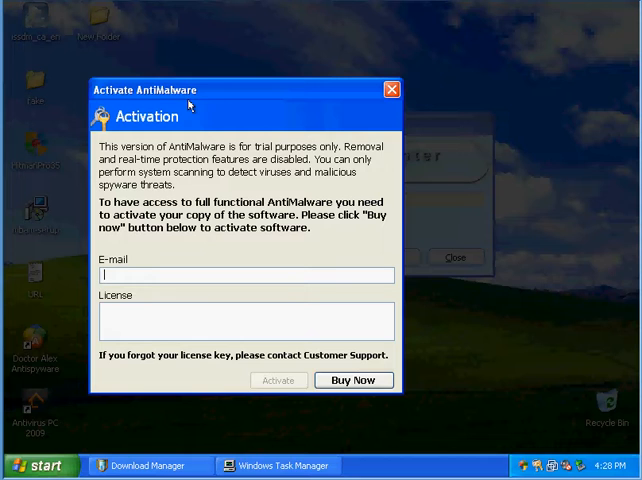
click(391, 90)
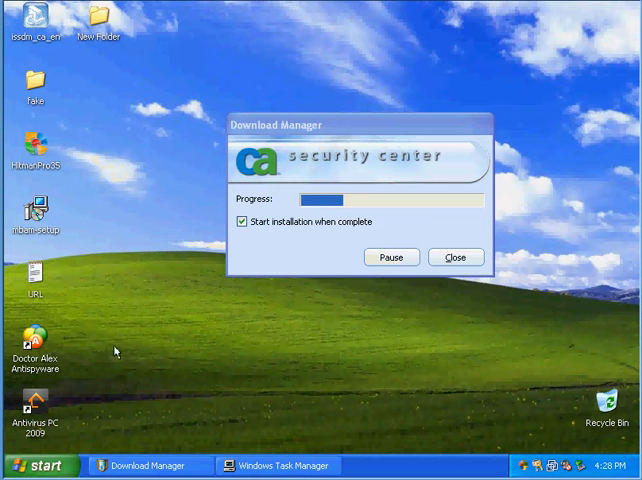
Step: From the Start menu, view Security Center's stopped-service status in Control Panel, then close it
key(super)
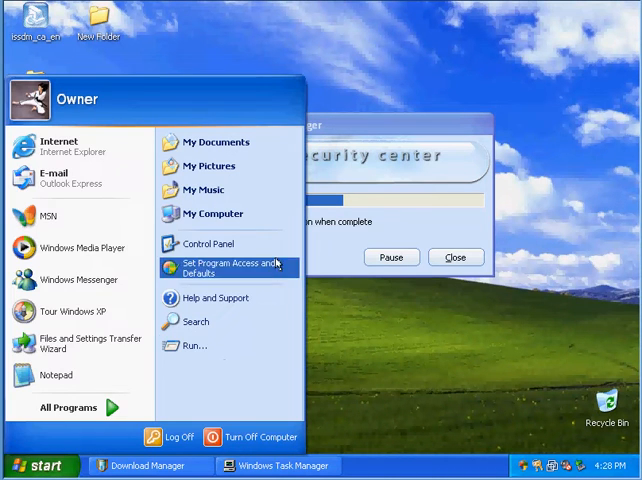
click(259, 246)
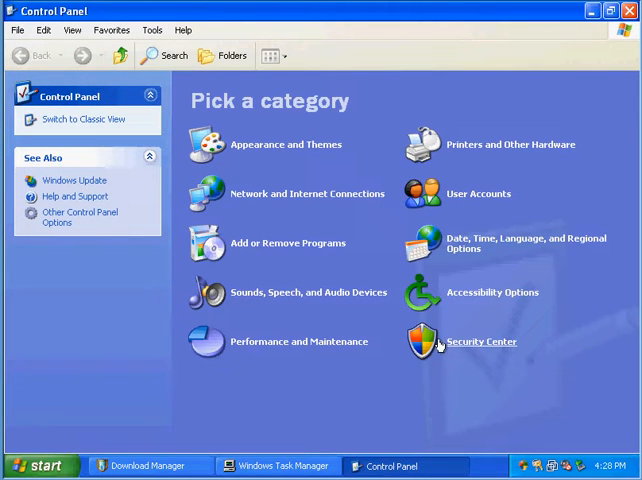
click(481, 341)
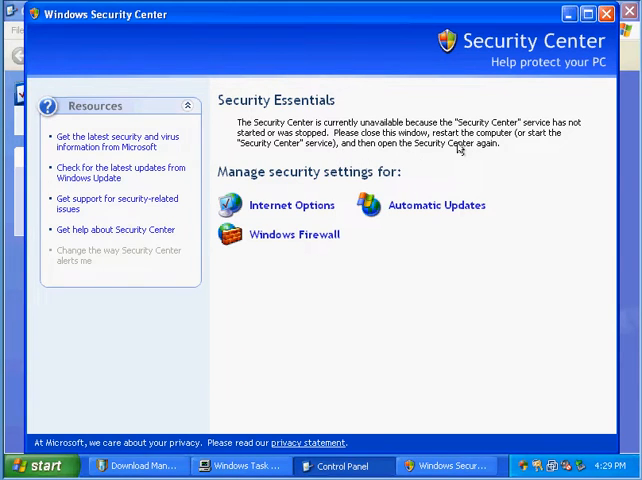
click(606, 14)
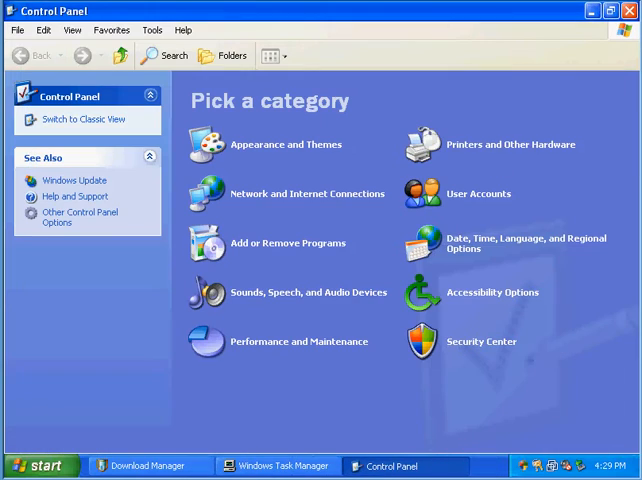
Step: Close Control Panel and shift the Doctor Alex window to reveal download progress
click(629, 11)
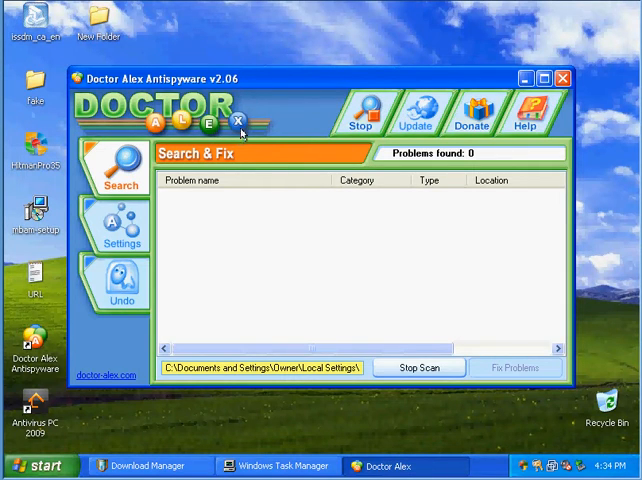
mouse_move(279, 79)
mouse_down()
mouse_move(283, 186)
mouse_move(242, 103)
mouse_move(259, 82)
mouse_up()
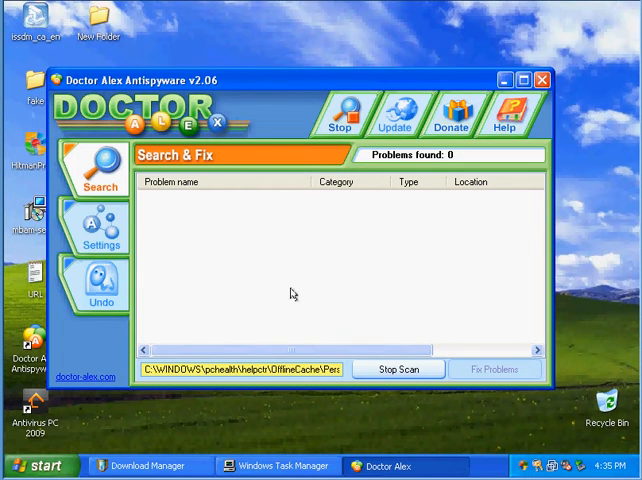
drag(263, 88, 323, 89)
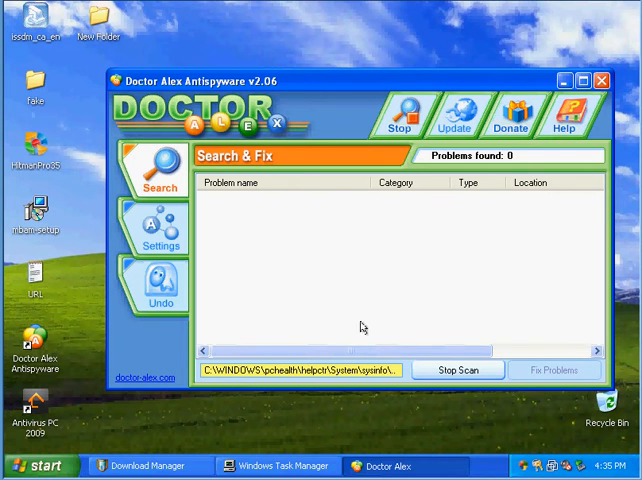
Step: Check Task Manager's Applications list, then hide Task Manager
click(250, 466)
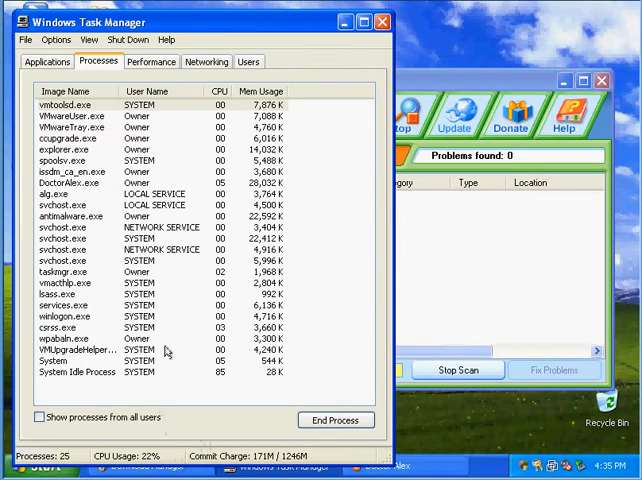
click(47, 61)
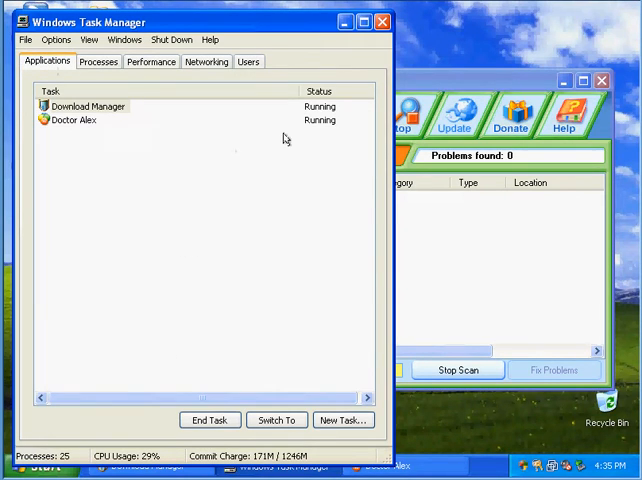
click(345, 22)
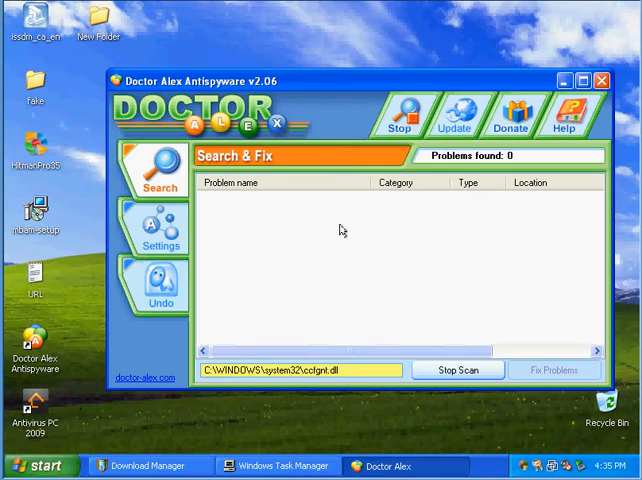
Step: Toggle the Doctor Alex window and ignore the fake activity-loggers security alert
click(357, 466)
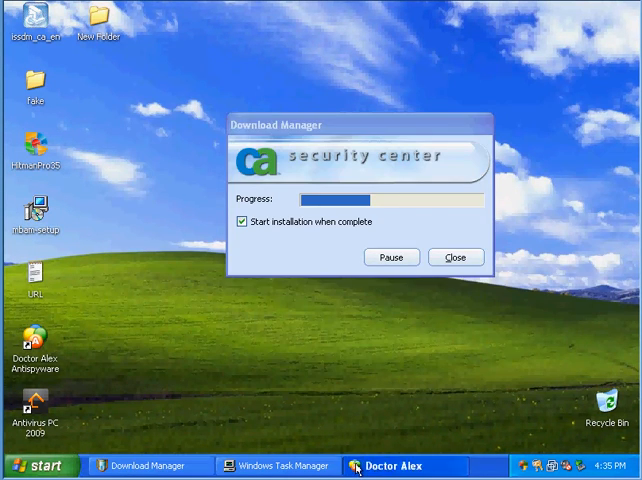
click(357, 466)
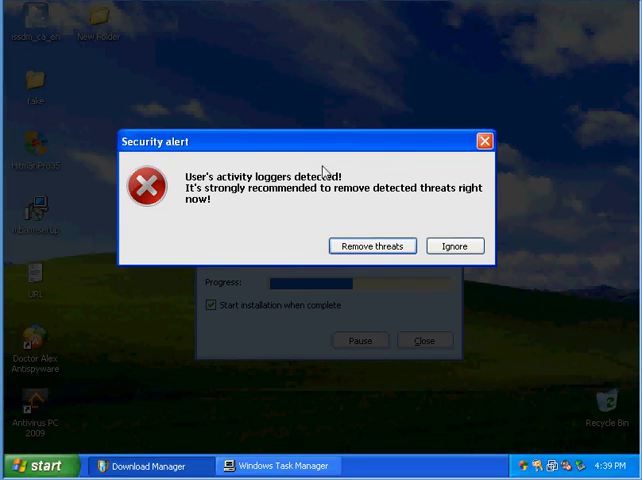
click(455, 246)
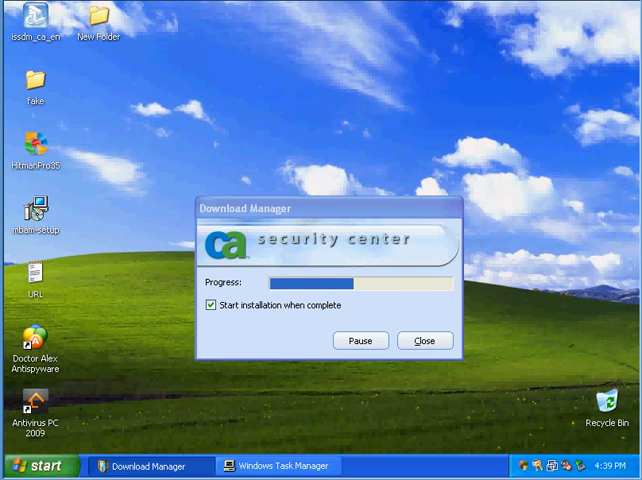